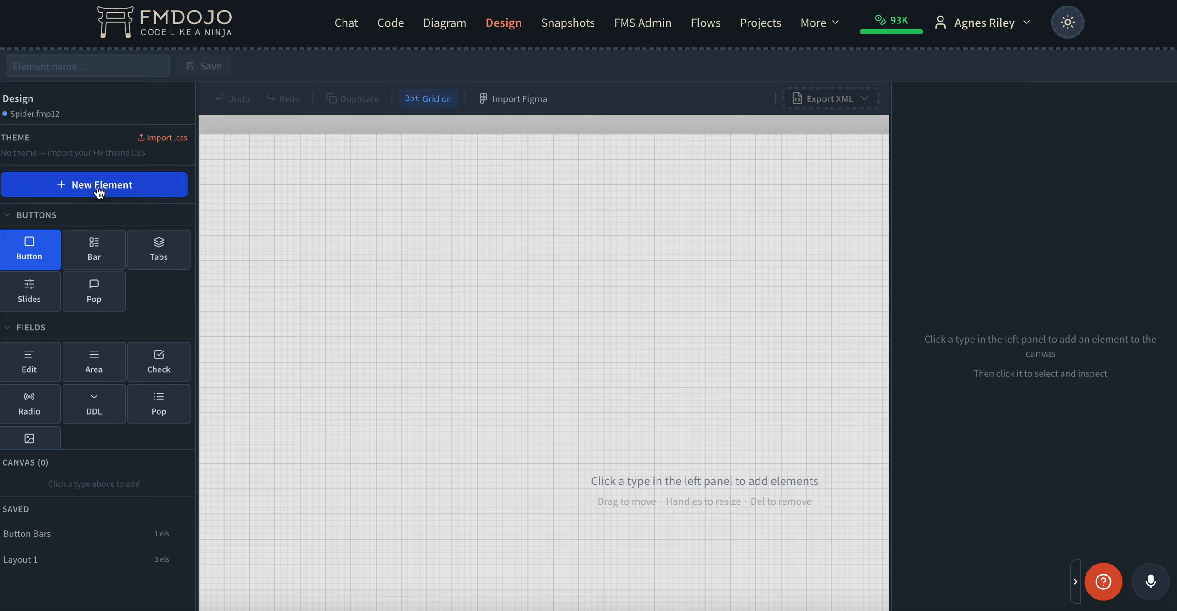
Add a Button element and drag it to 616, 48 near the top right of the canvas.
click(35, 254)
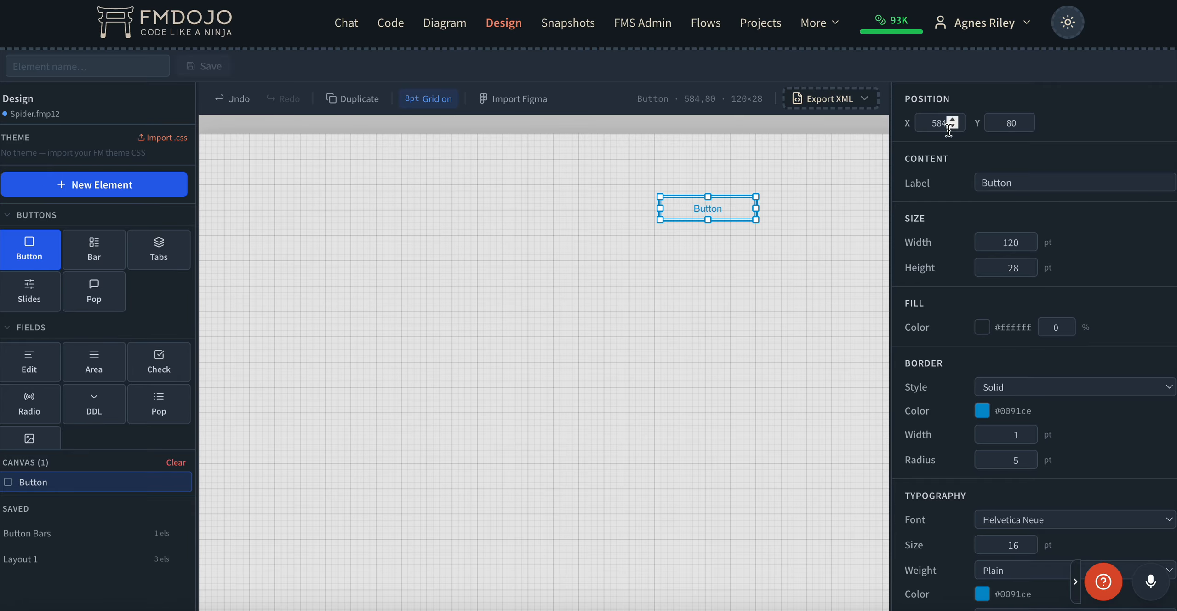
drag(709, 205, 743, 181)
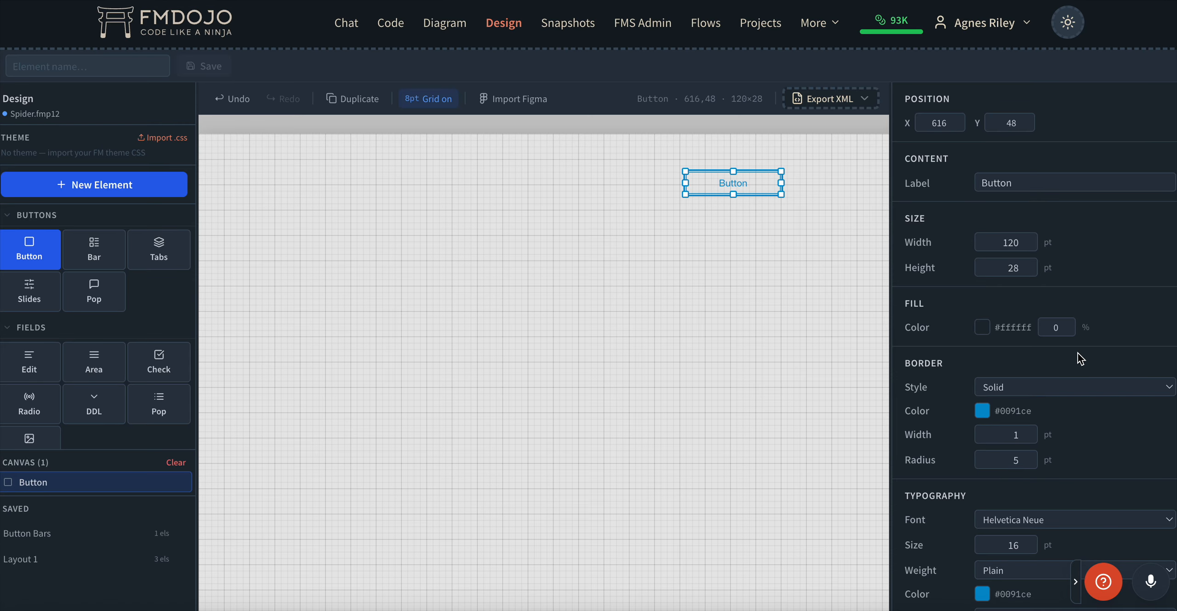
click(1026, 186)
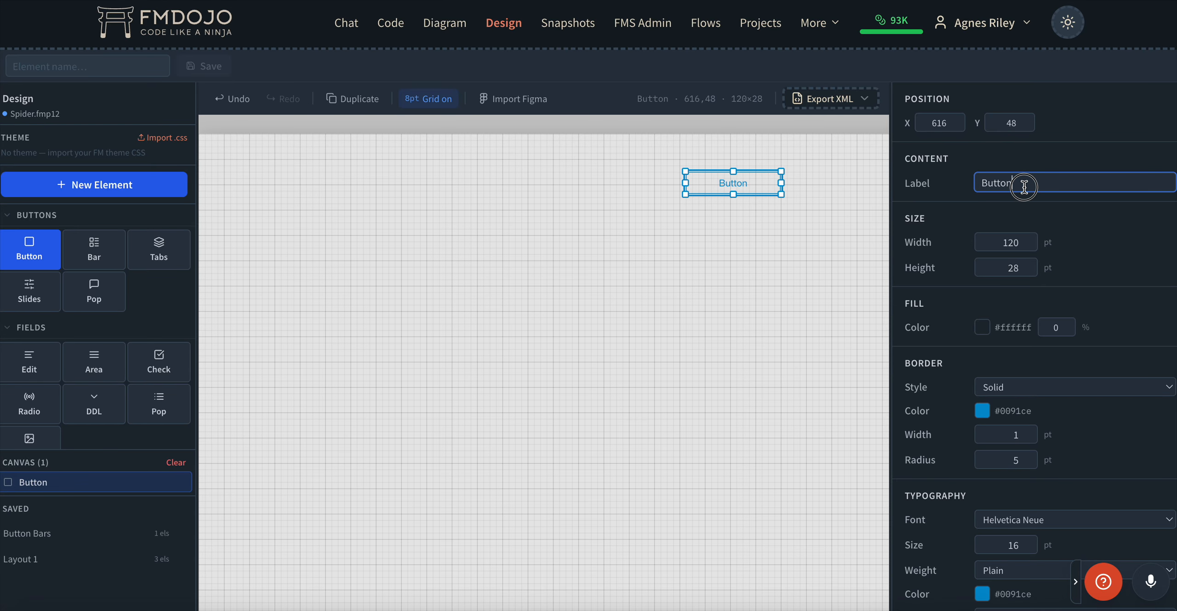
scroll(929, 328, down, 4)
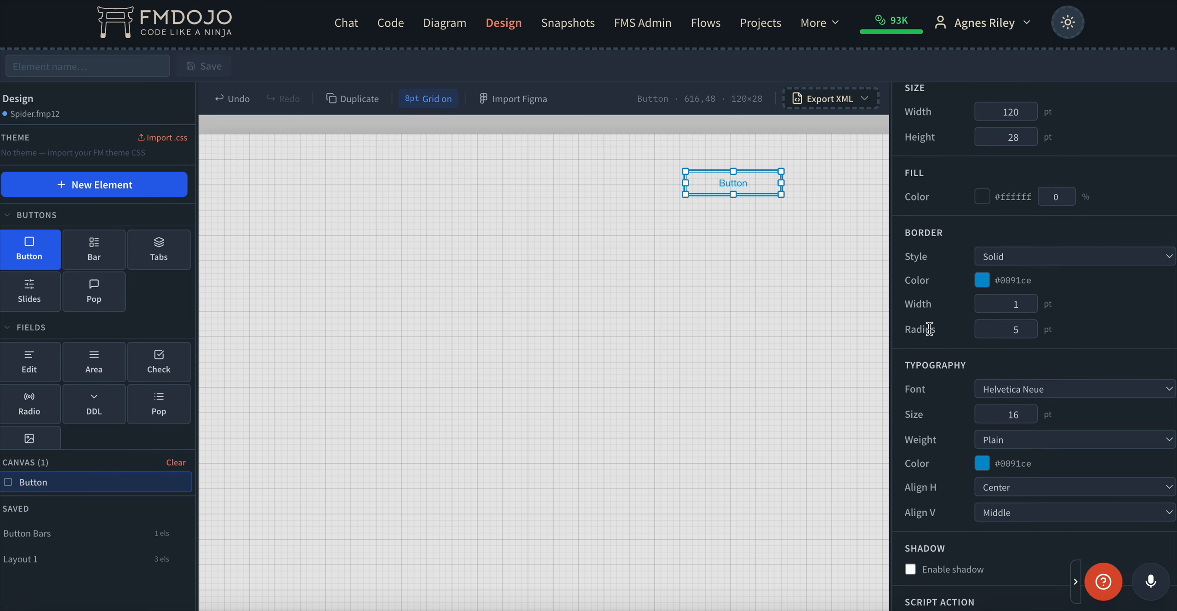
scroll(931, 332, down, 3)
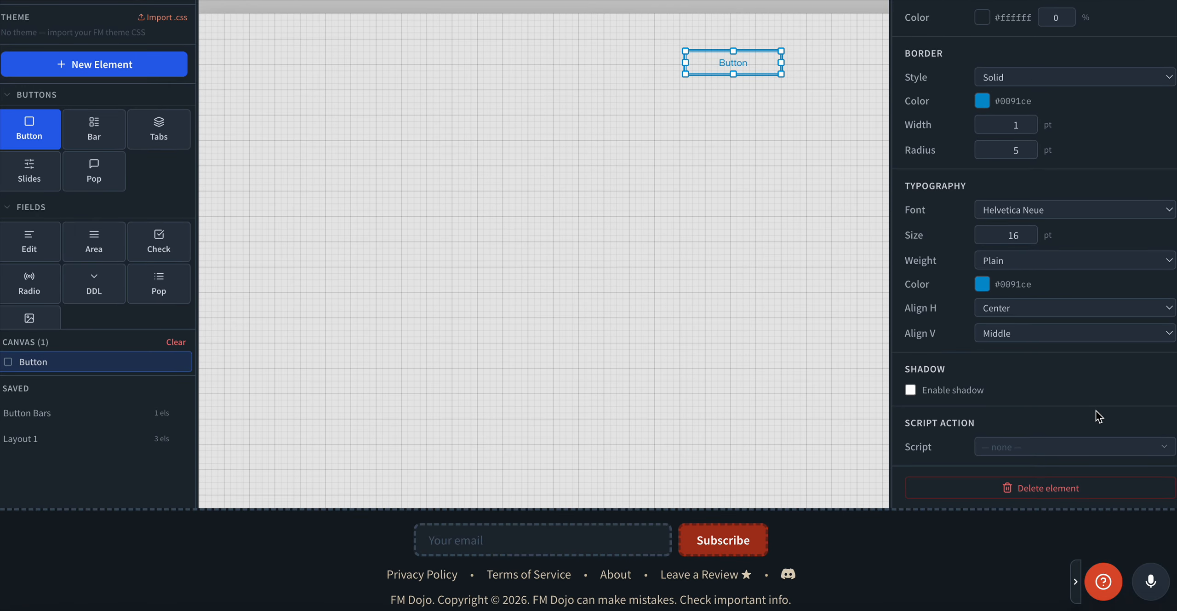
click(1035, 447)
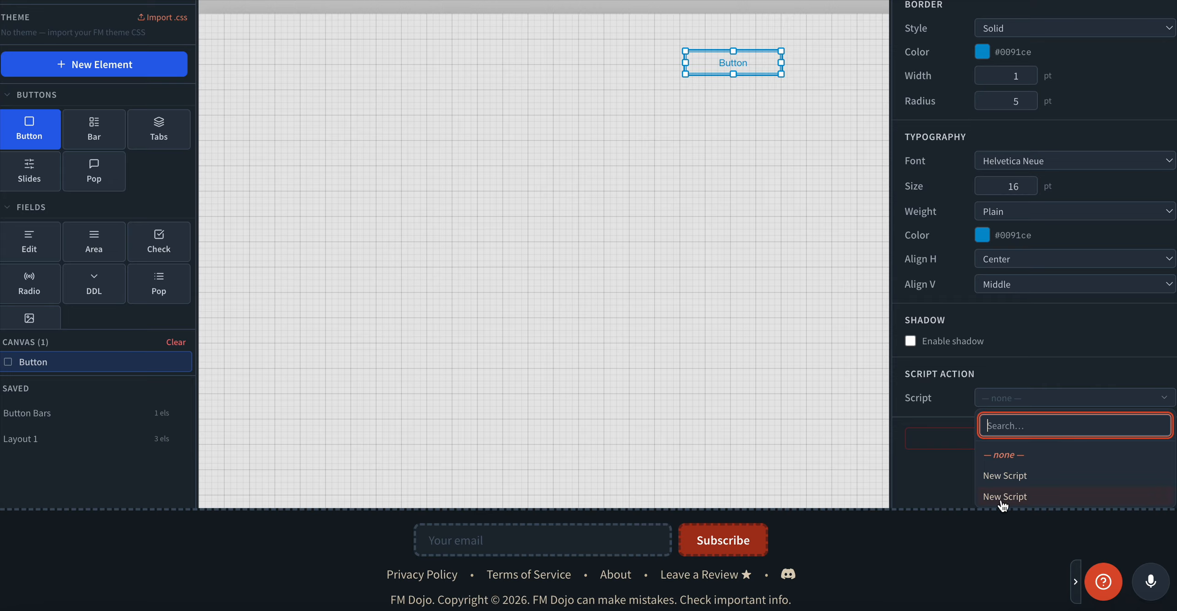
click(1012, 362)
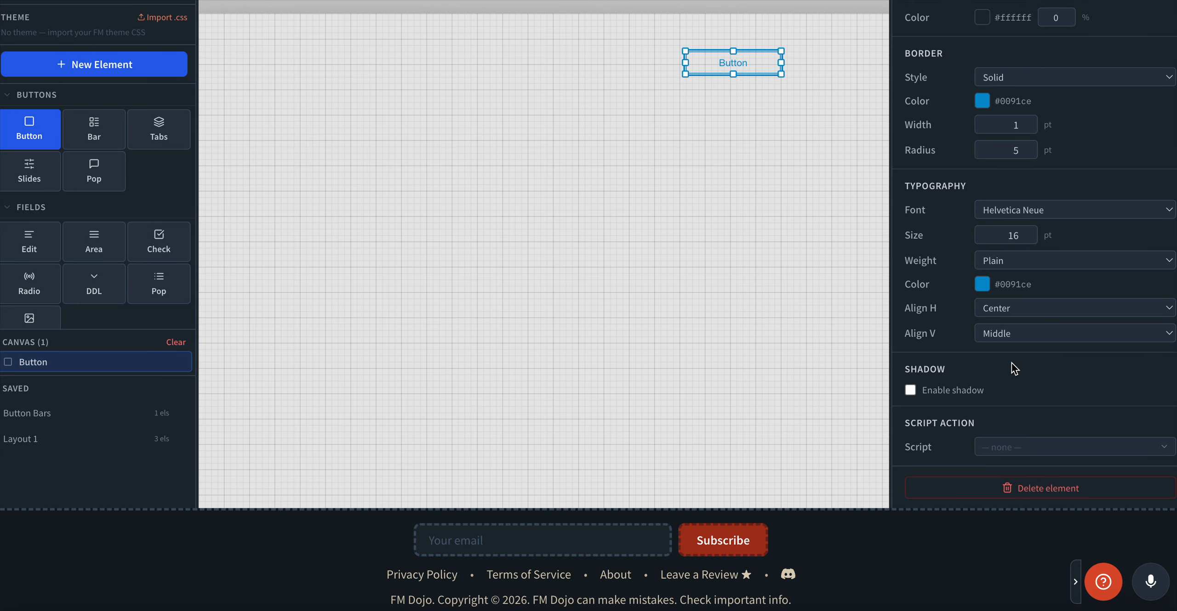
scroll(1014, 368, up, 5)
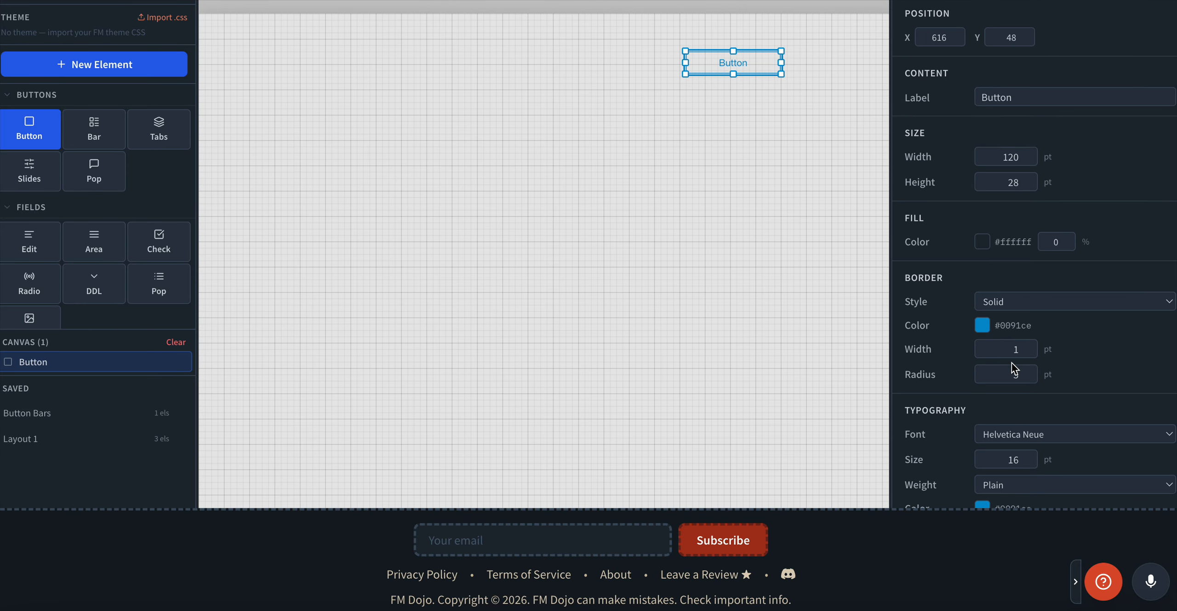
Add a three-segment button bar and move it to 472, 112.
click(98, 133)
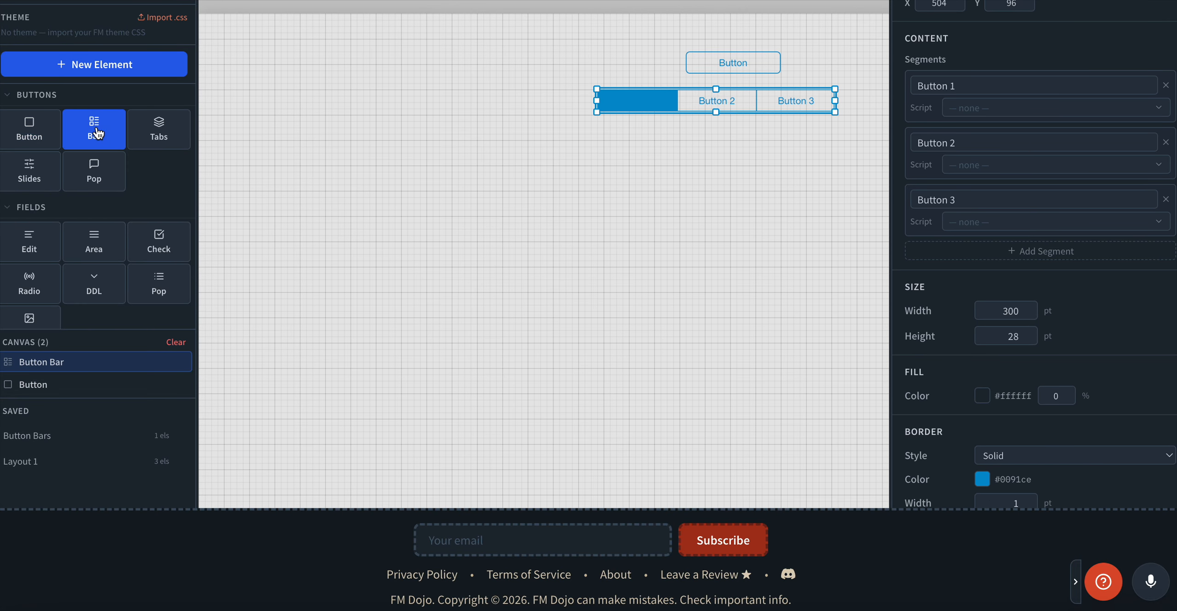
scroll(1041, 110, up, 3)
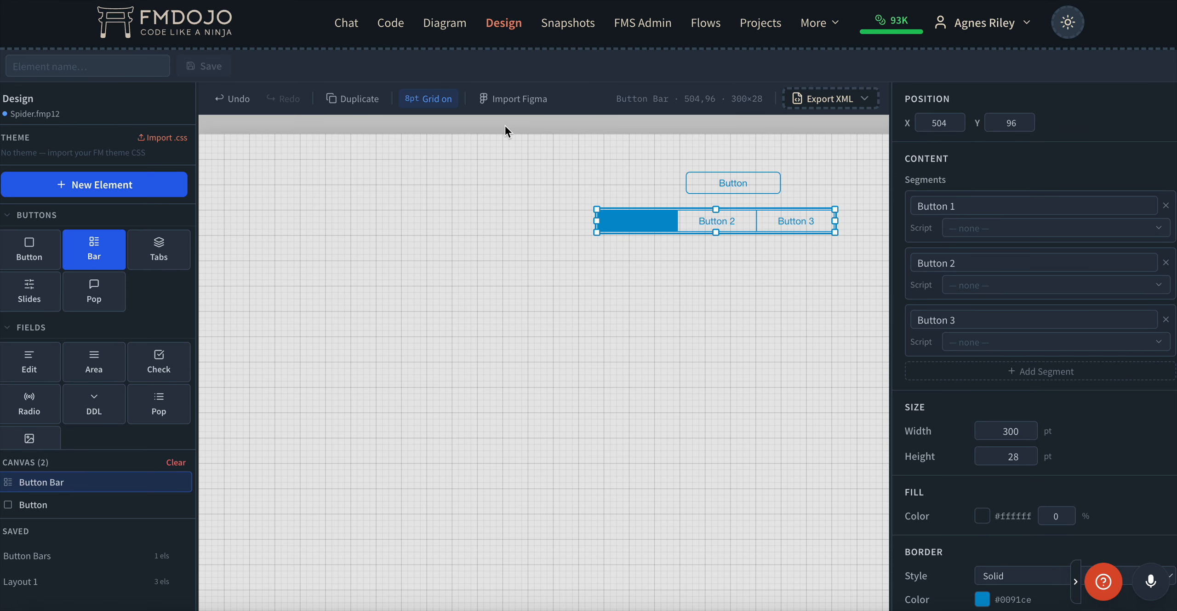
drag(787, 221, 766, 240)
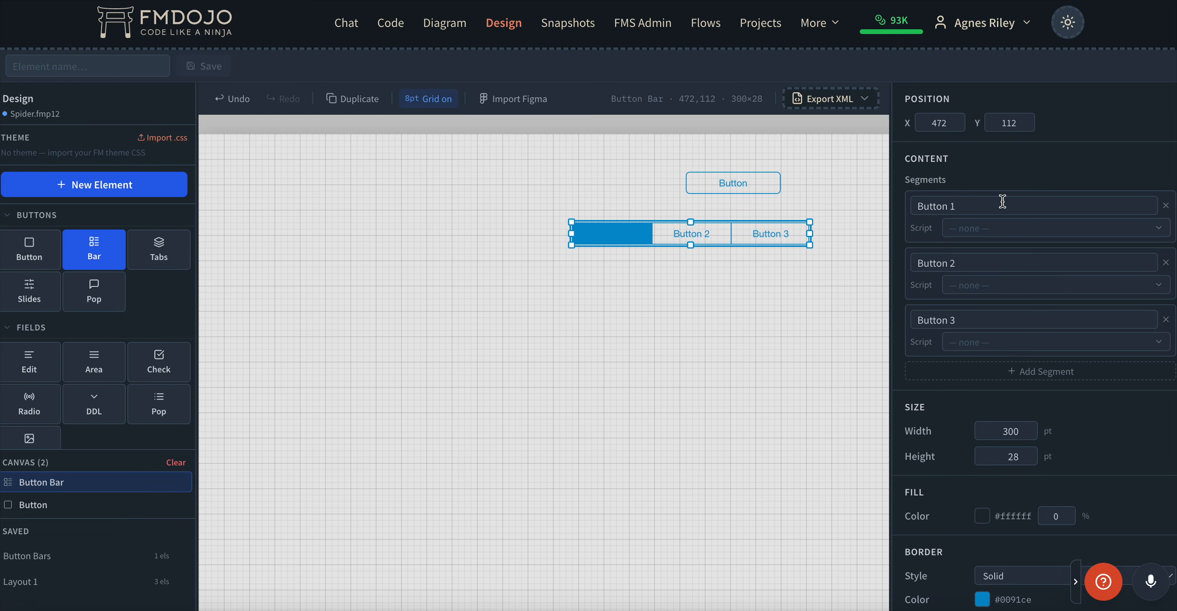
Inspect the first segment's label text and script choices without changing them.
drag(972, 201, 899, 196)
click(987, 227)
click(990, 178)
Start loading the saved Button Bars design, triggering the unsaved-changes warning.
scroll(973, 375, down, 9)
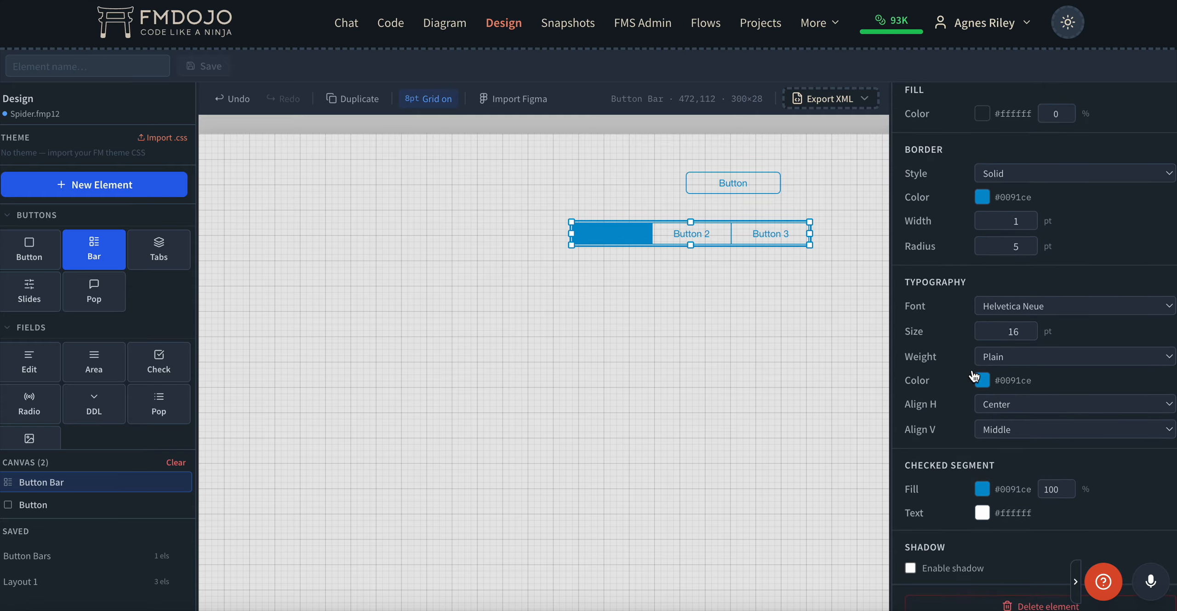
scroll(973, 375, up, 9)
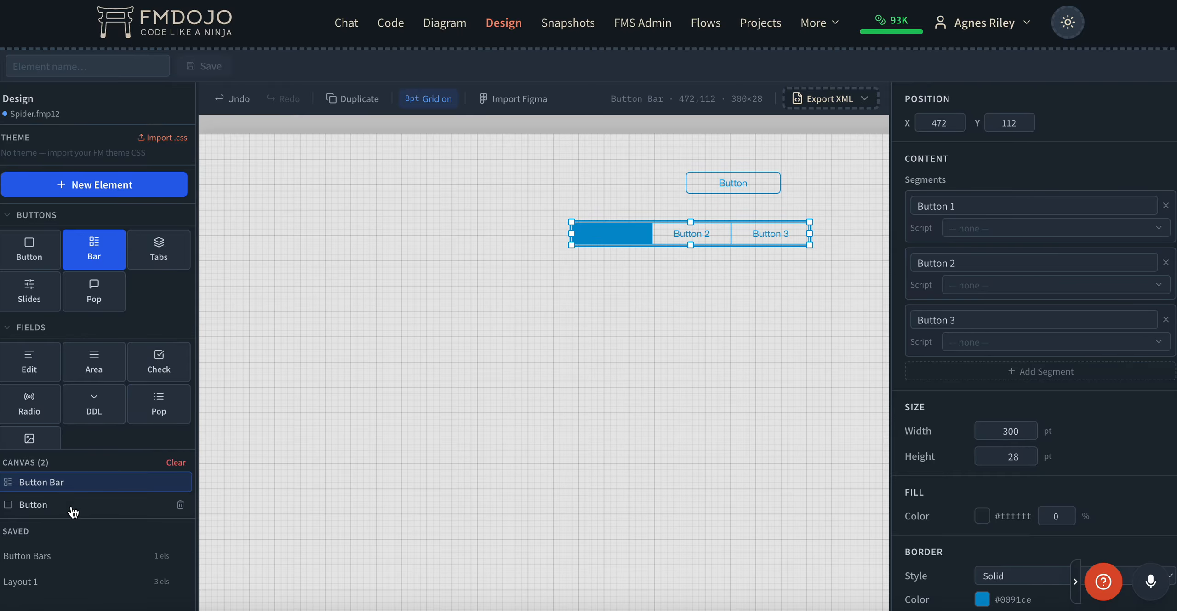
click(34, 556)
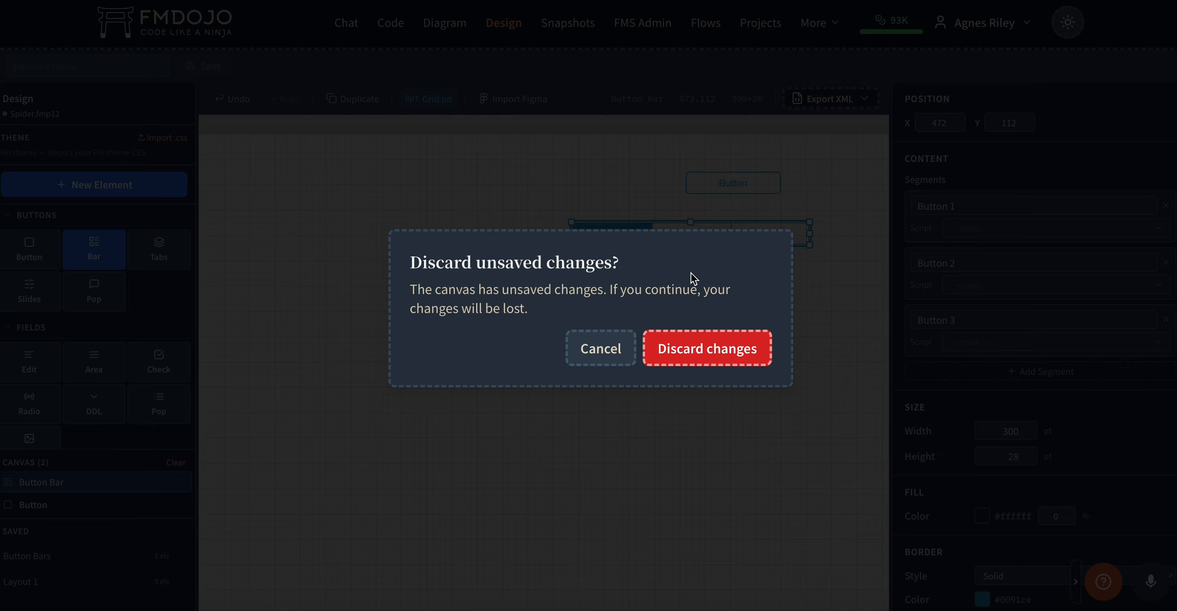
Discard unsaved changes, load the saved Button Bars design and select its button bar.
click(684, 352)
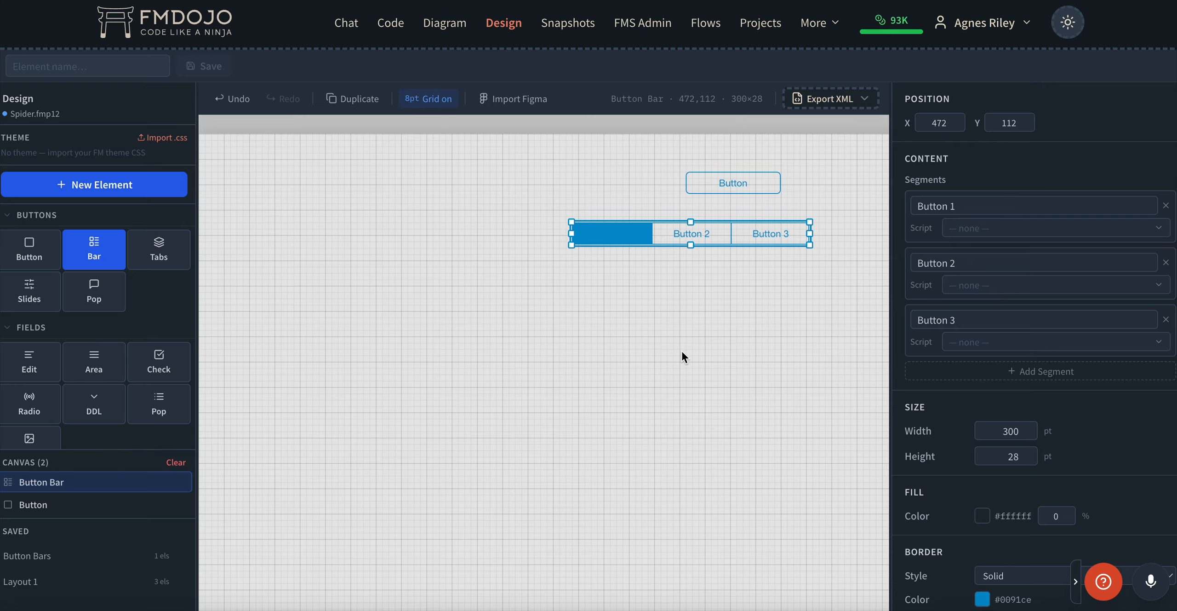
click(42, 556)
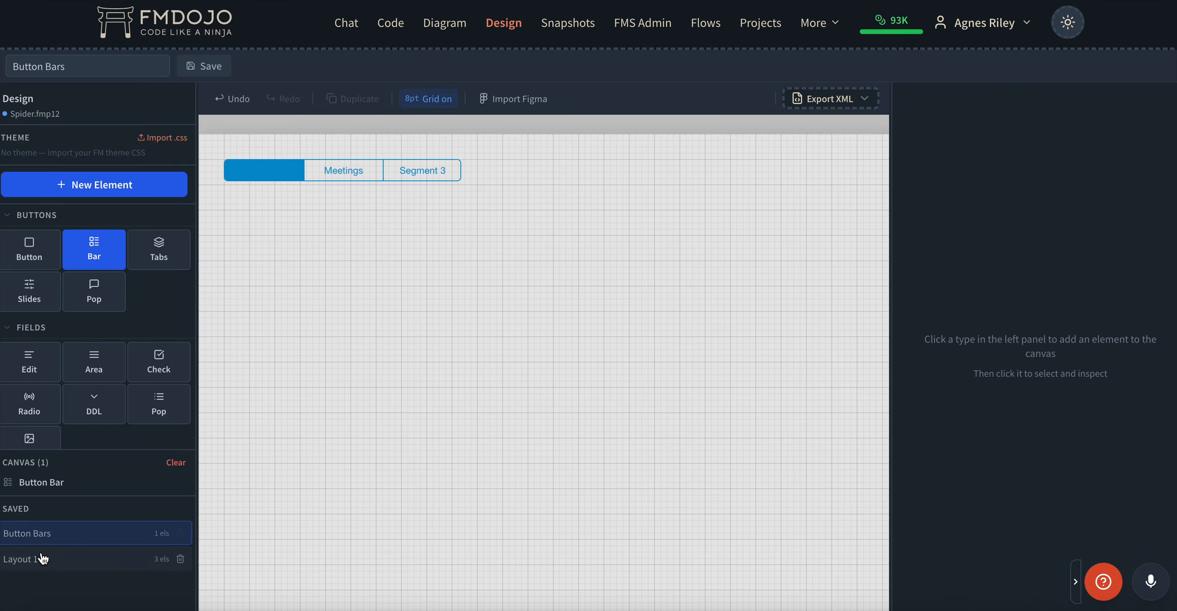
click(357, 171)
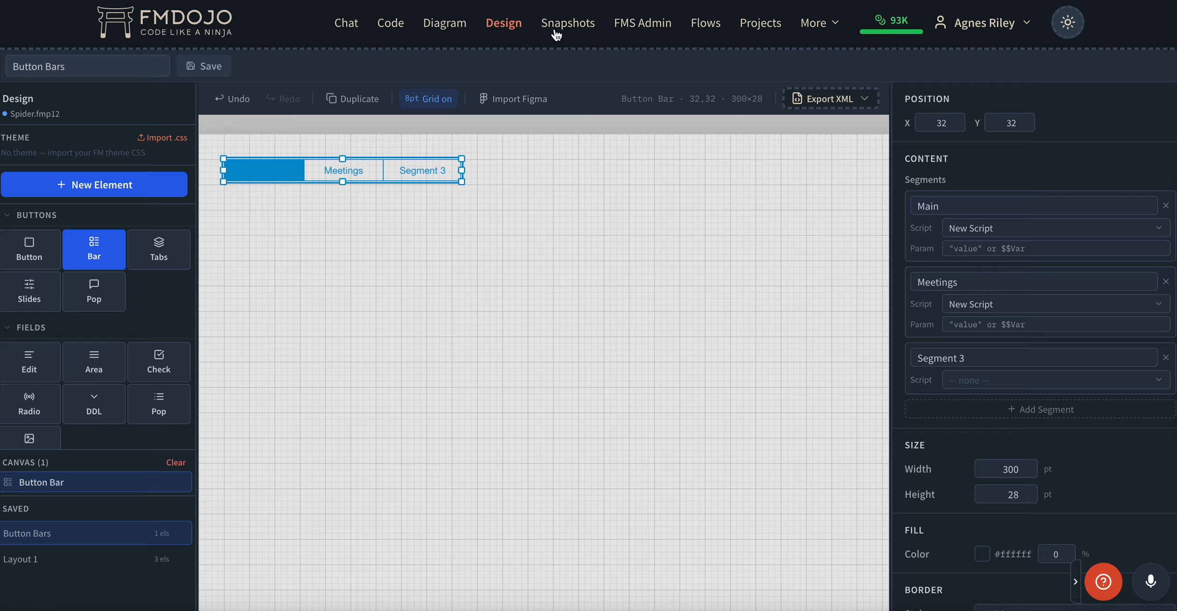
Copy the selected button bar to the clipboard via Export XML's Copy selected element.
click(841, 98)
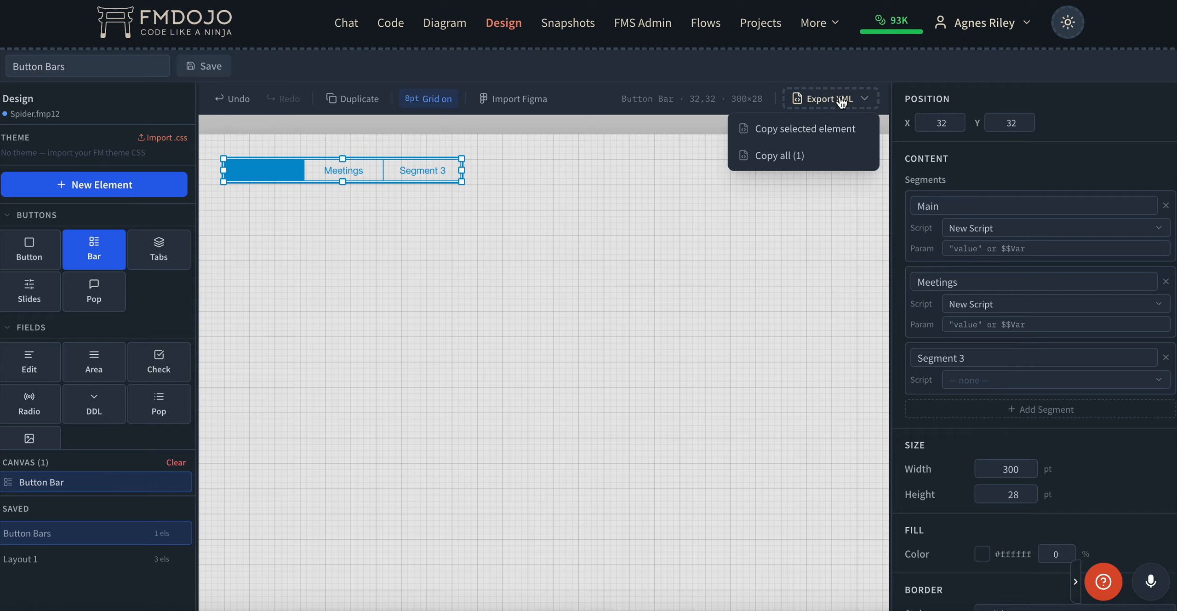
click(784, 129)
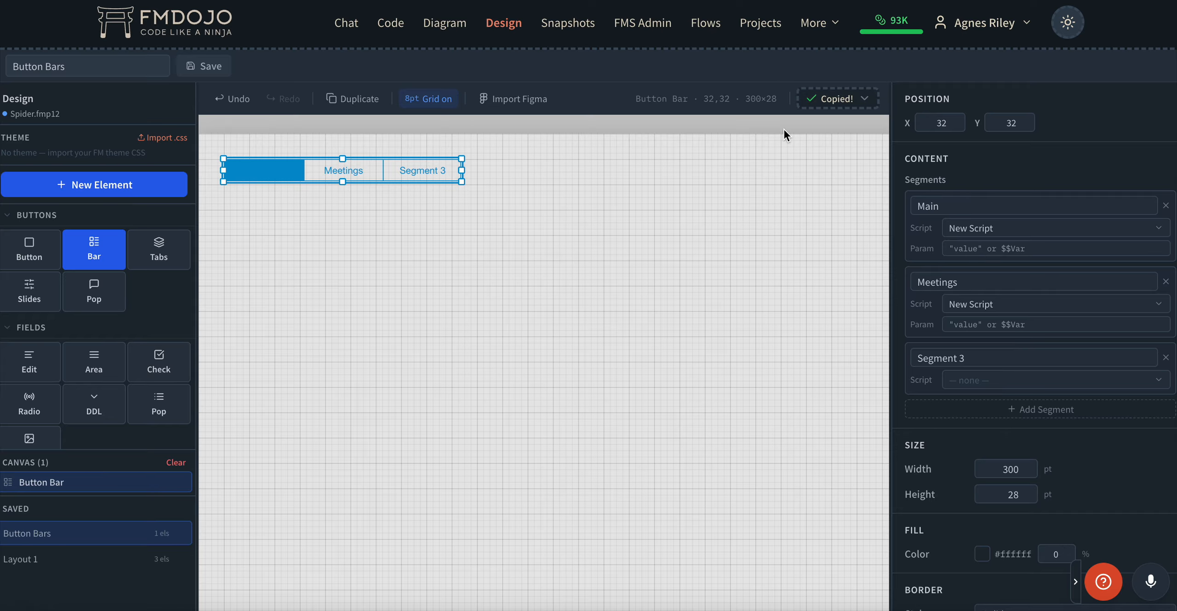
key(super+Tab)
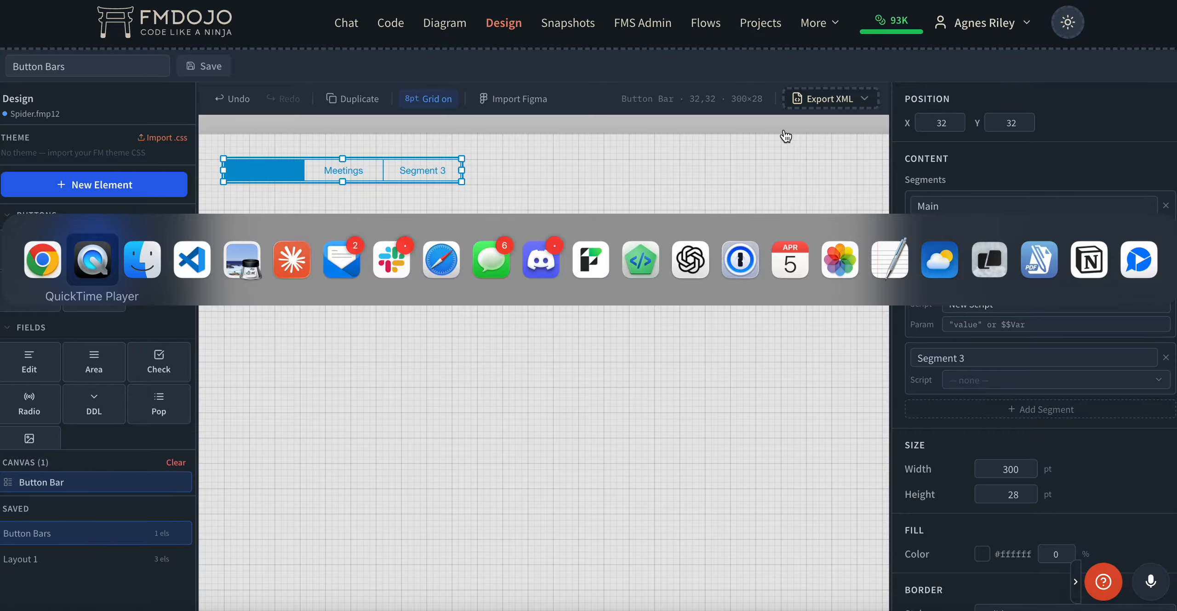
In FileMaker Pro, open the Spider file from the Recent list and close the script workspace.
click(590, 259)
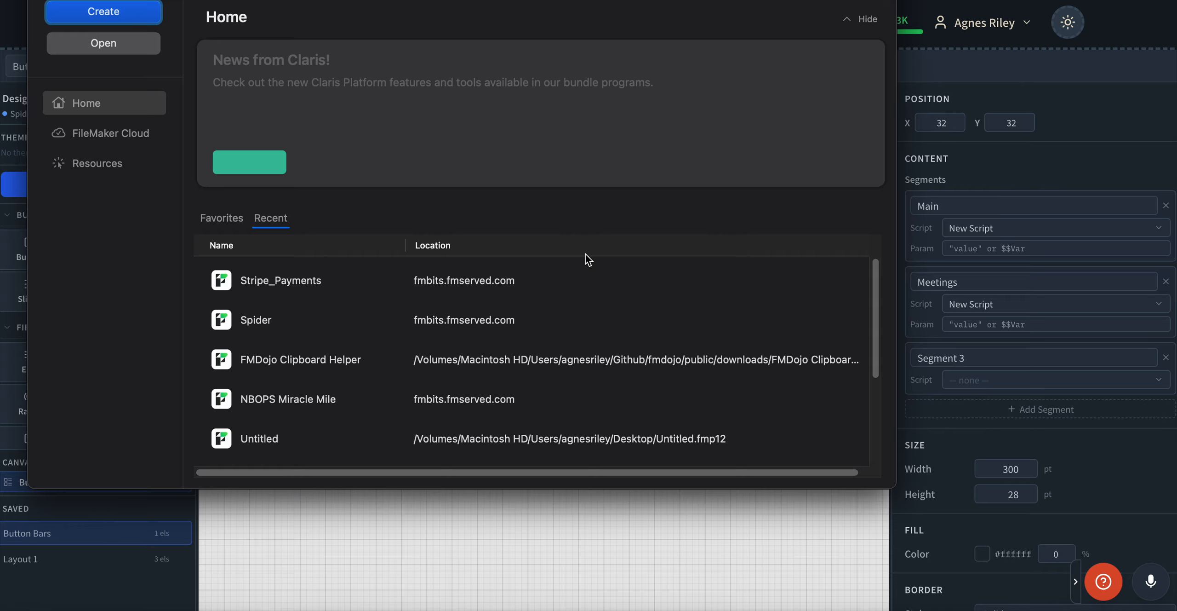
drag(401, 0, 495, 0)
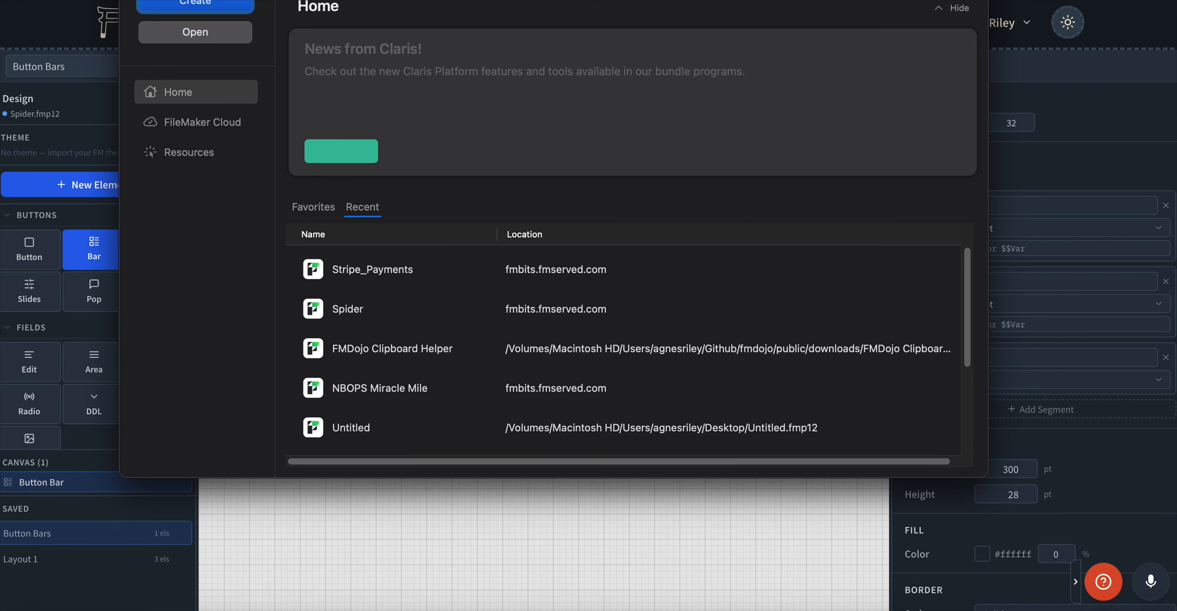
click(326, 277)
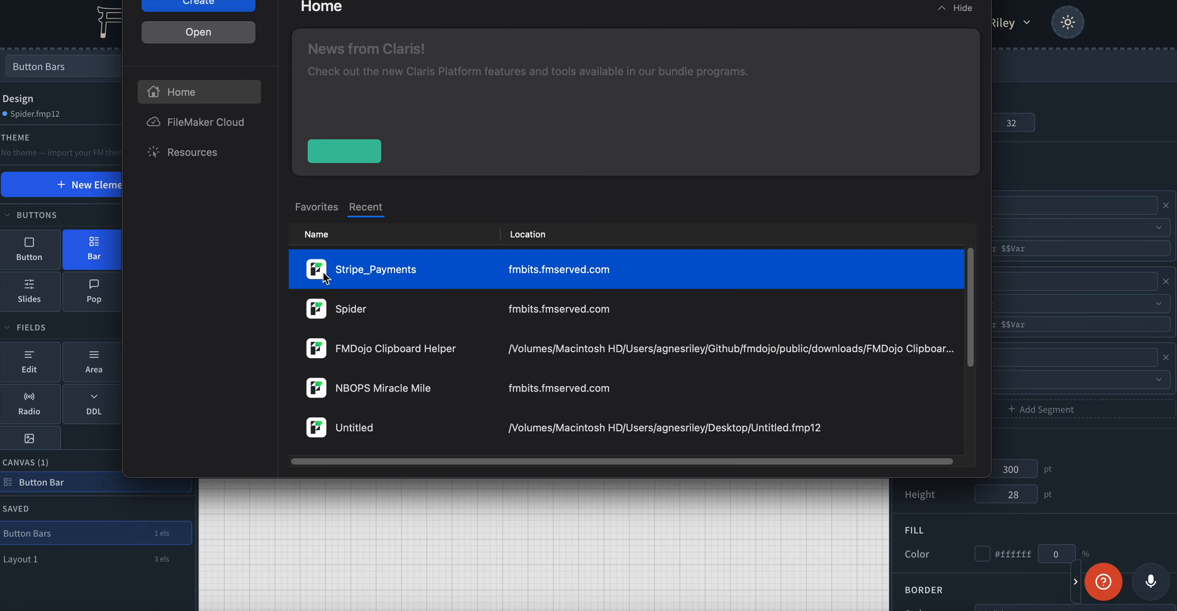
double_click(314, 308)
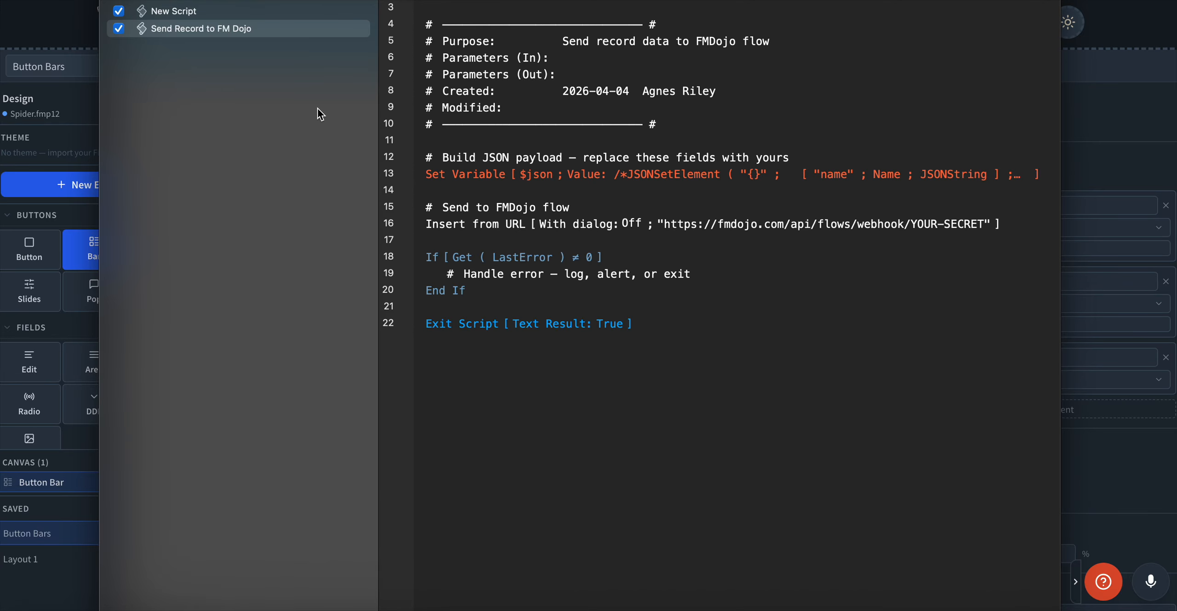
key(super+w)
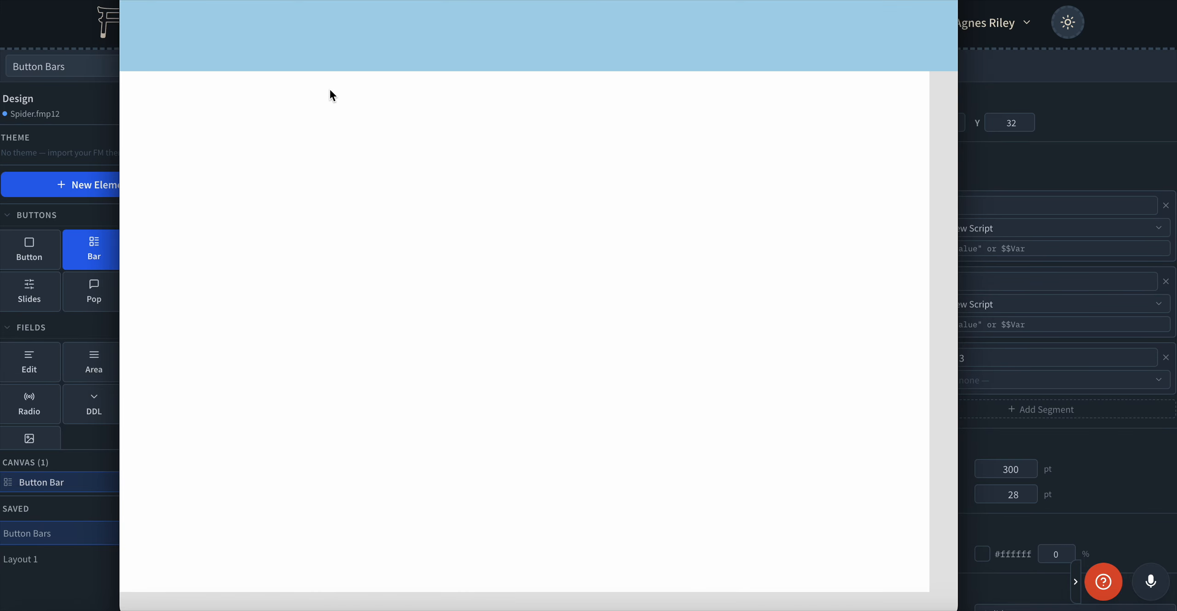
In Layout mode, paste the button bar and place it just below the header.
key(super+l)
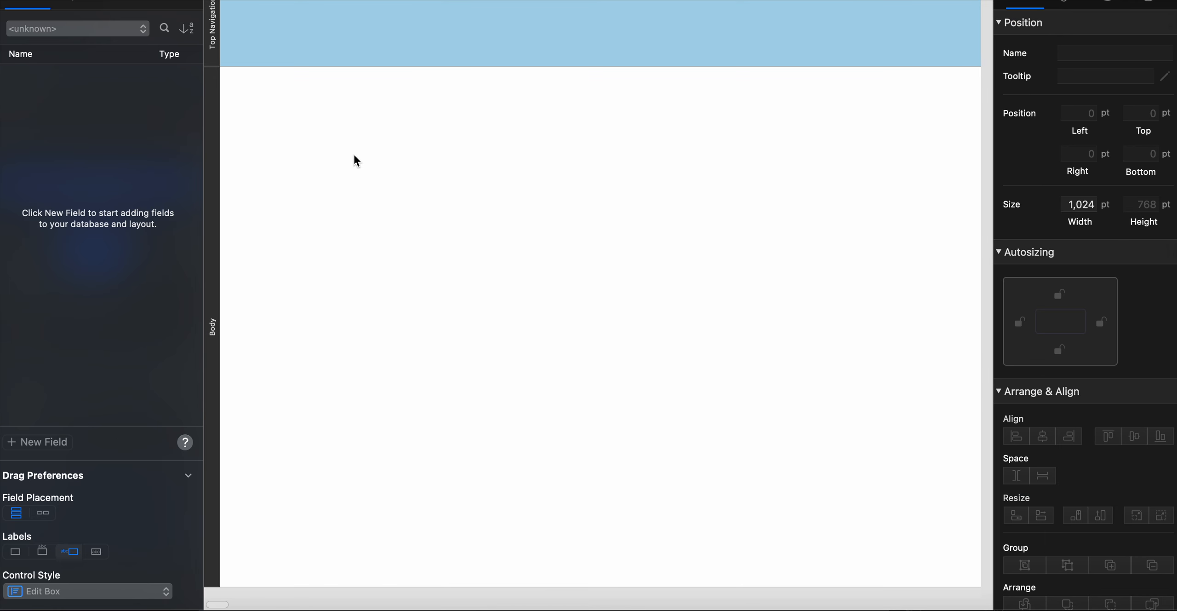
key(super+v)
drag(339, 158, 437, 129)
click(445, 164)
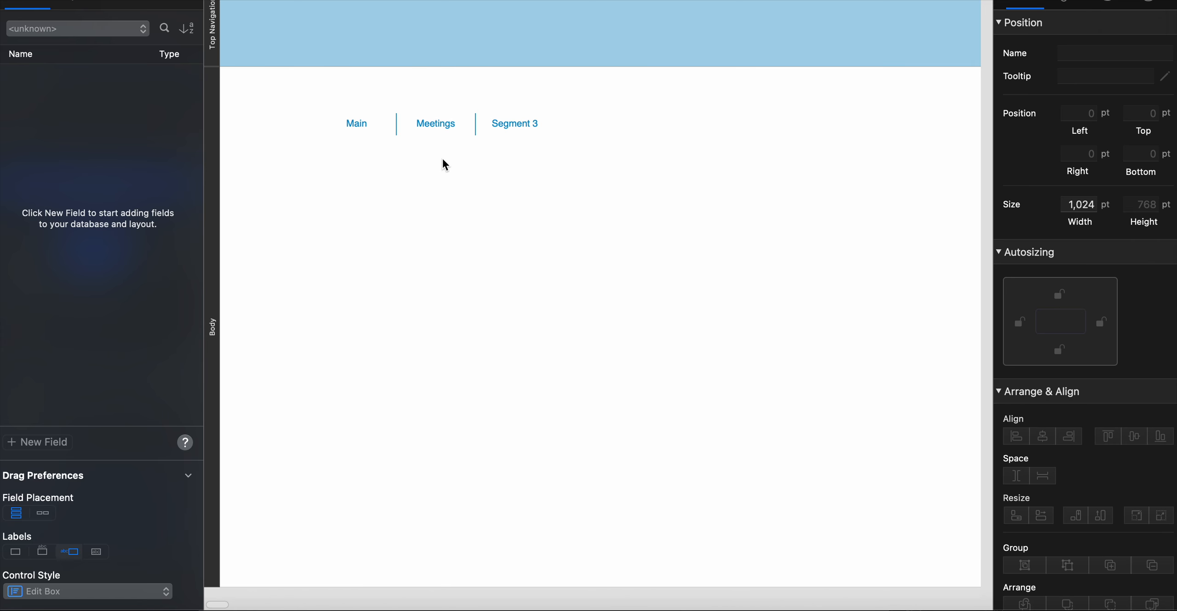
click(361, 131)
click(359, 128)
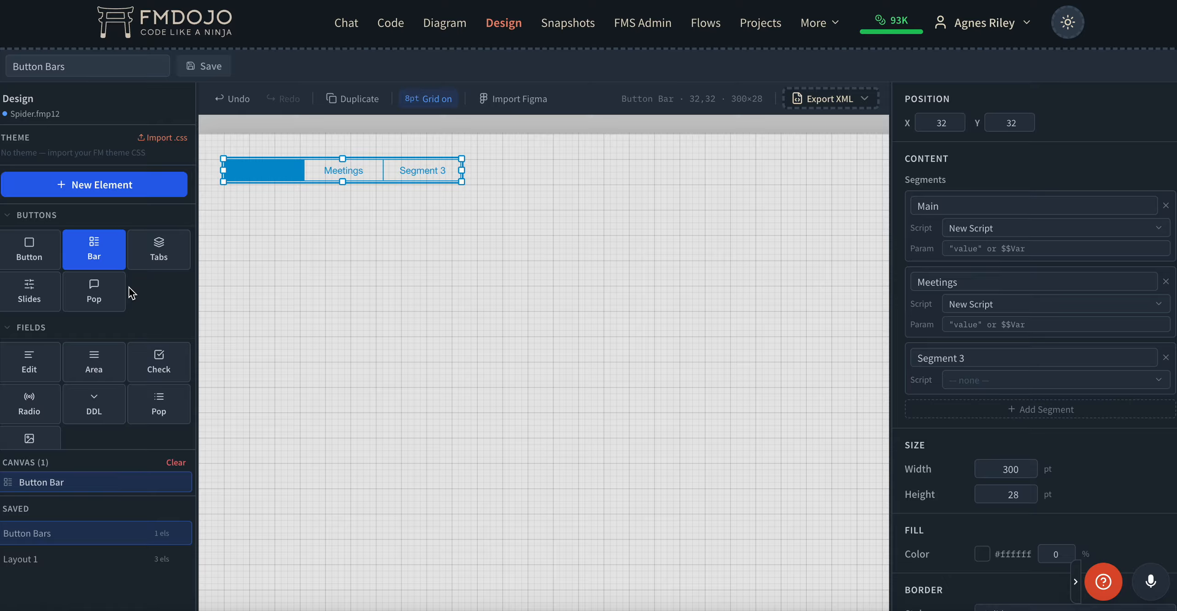
scroll(147, 285, down, 1)
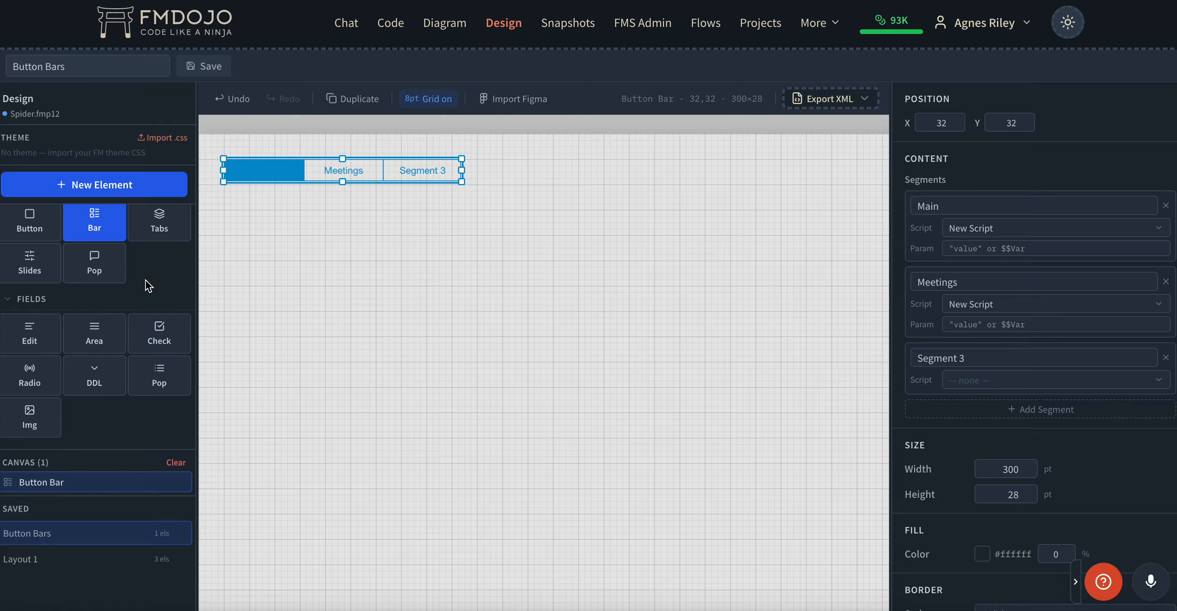
scroll(147, 285, down, 3)
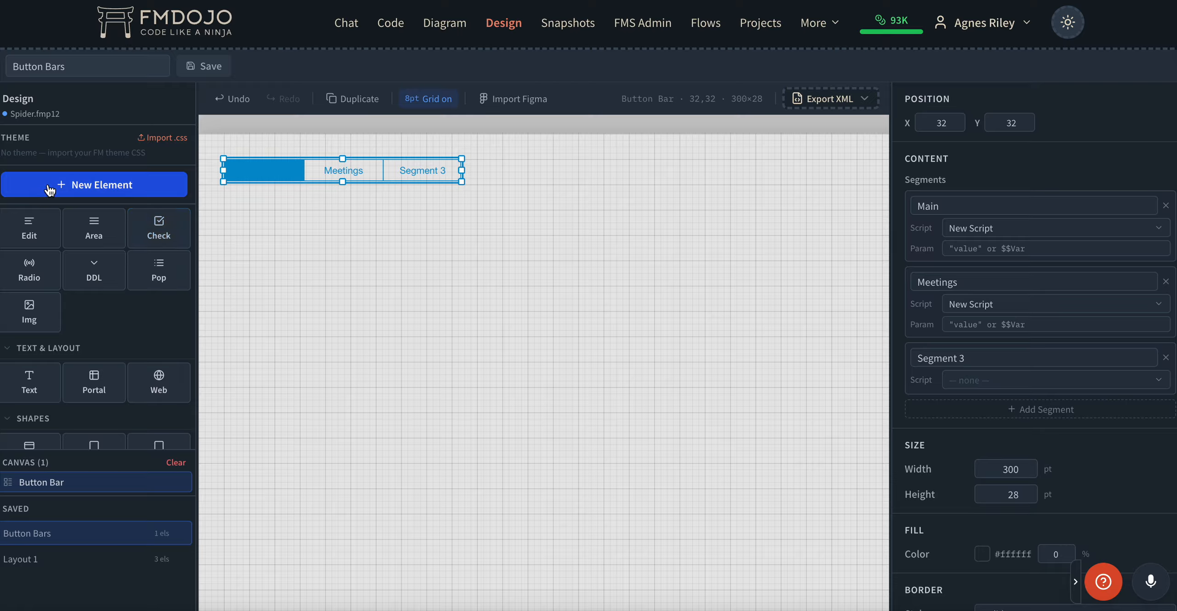
scroll(99, 307, down, 2)
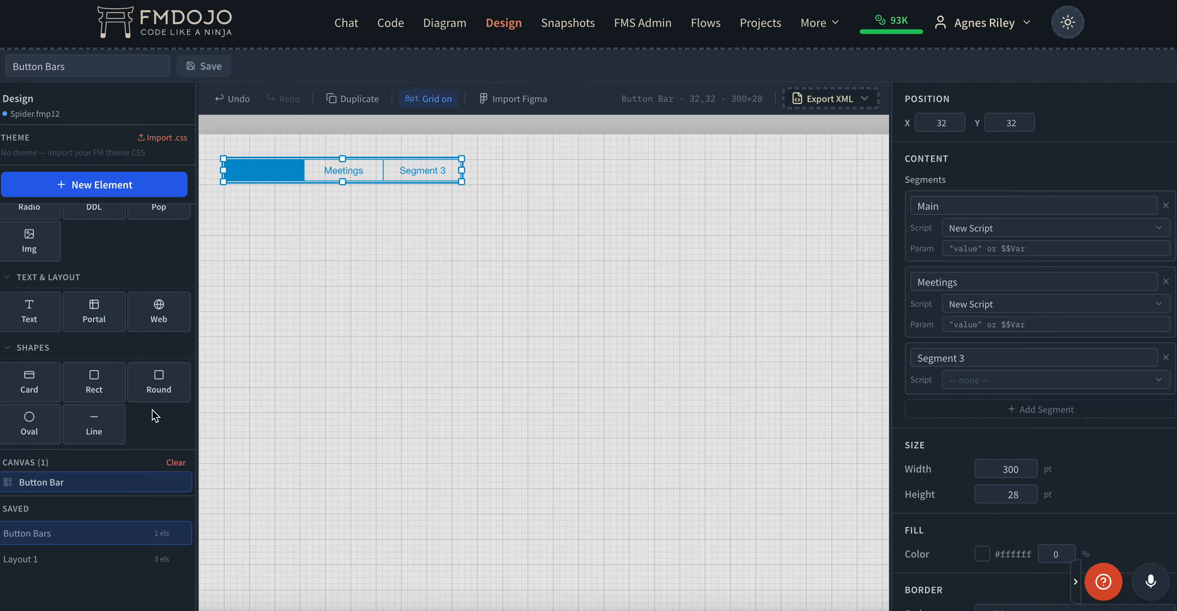
scroll(155, 415, up, 6)
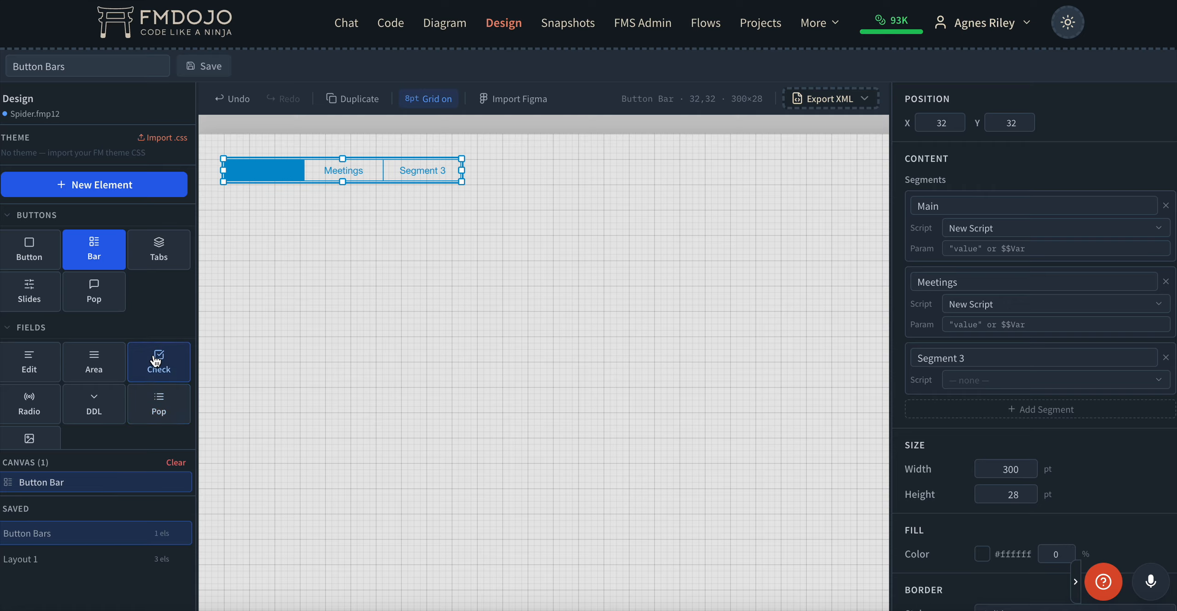
scroll(171, 290, down, 5)
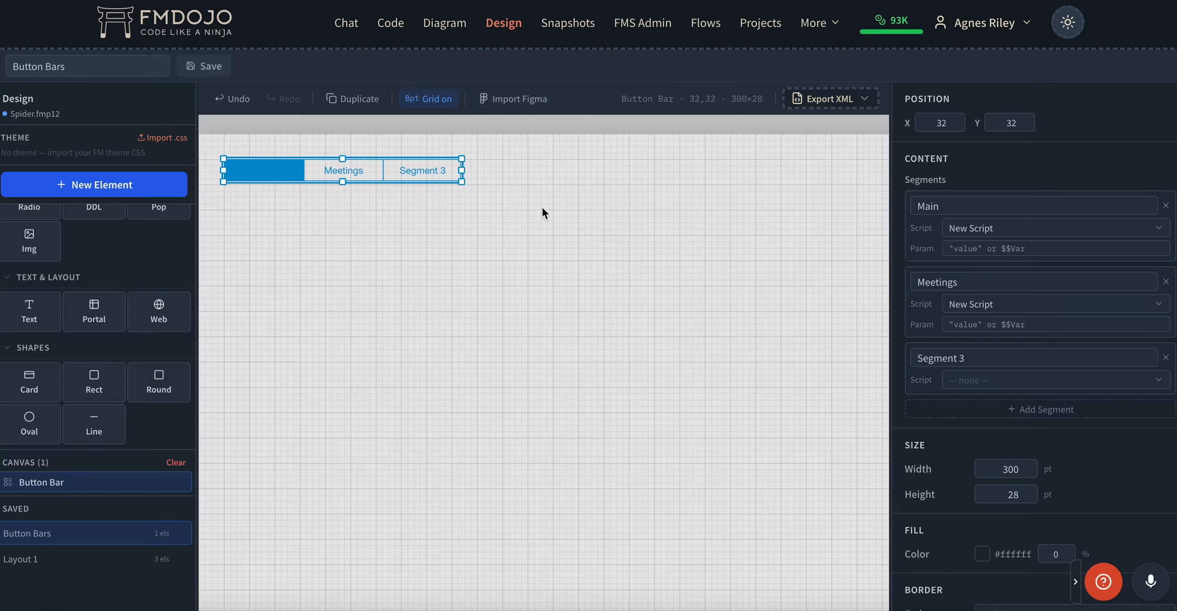
click(867, 101)
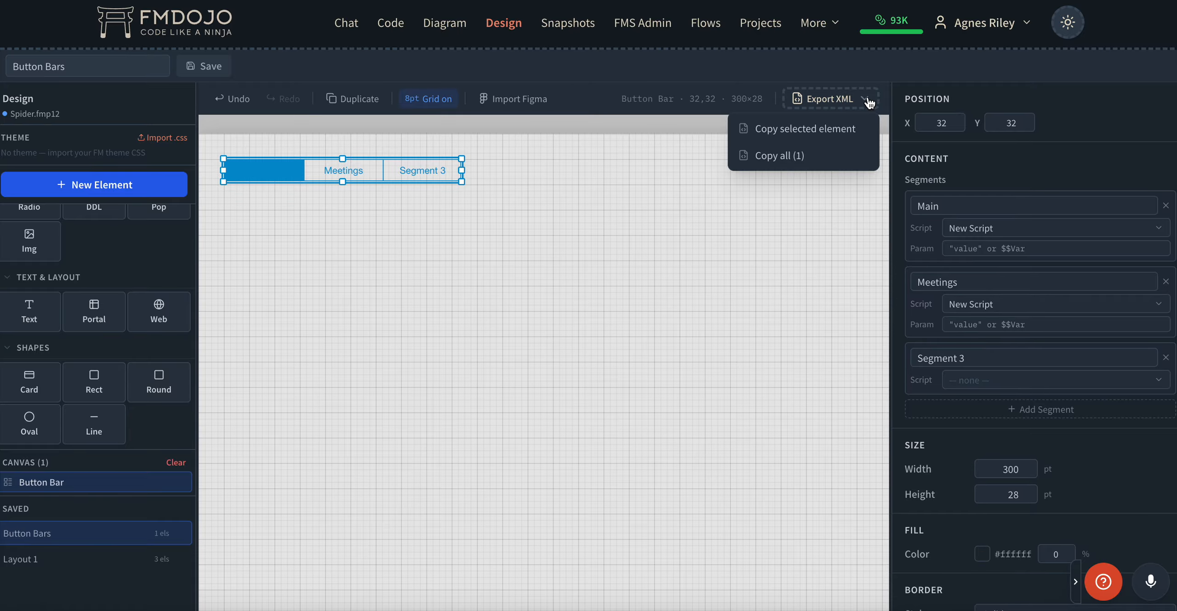
Load the saved Layout 1 design, select its Comlog portal, and open the Export XML choices.
click(51, 560)
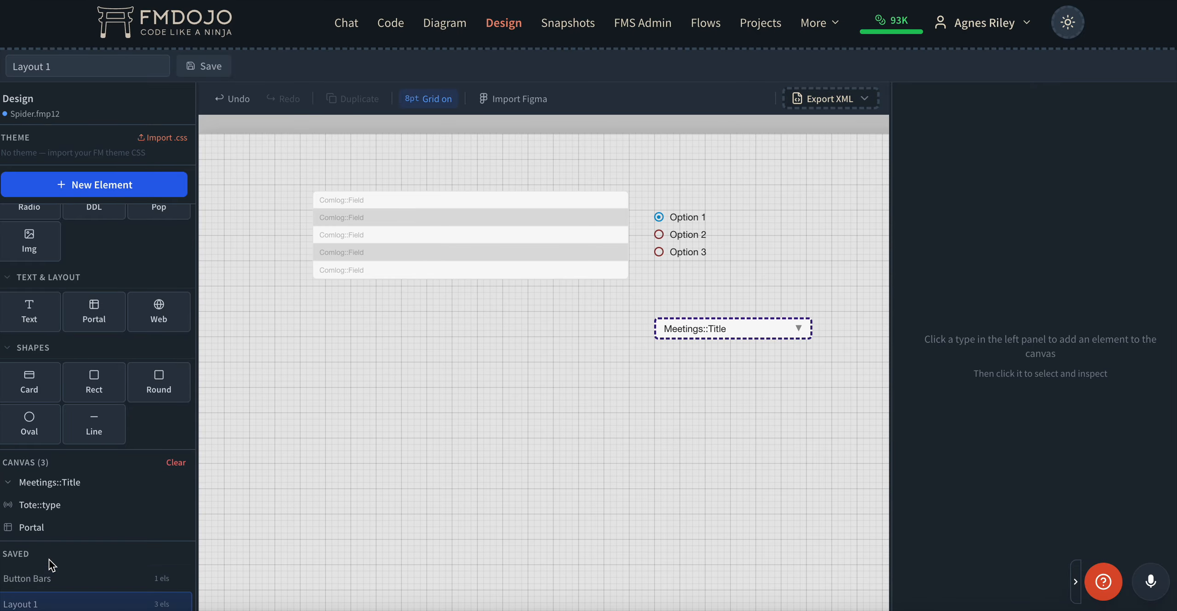
click(436, 203)
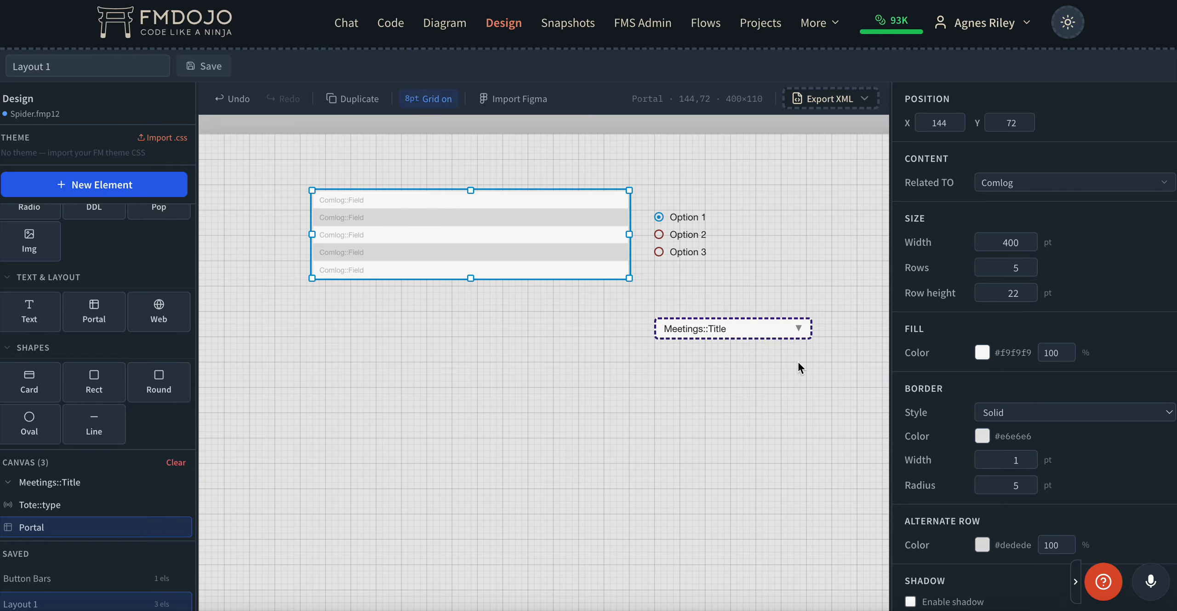
click(835, 104)
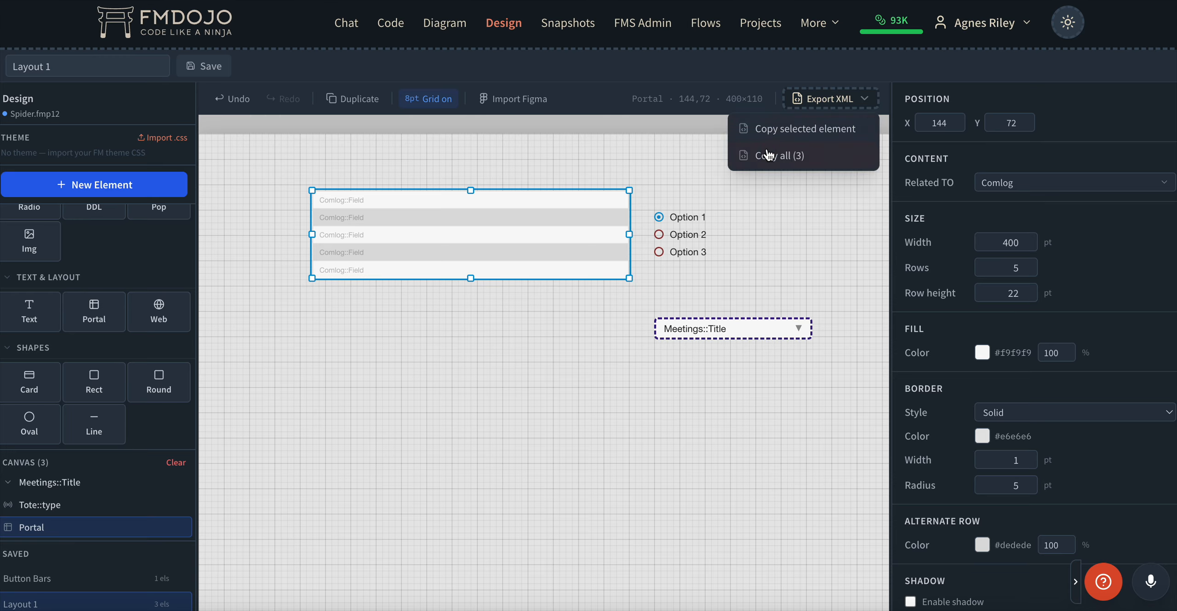